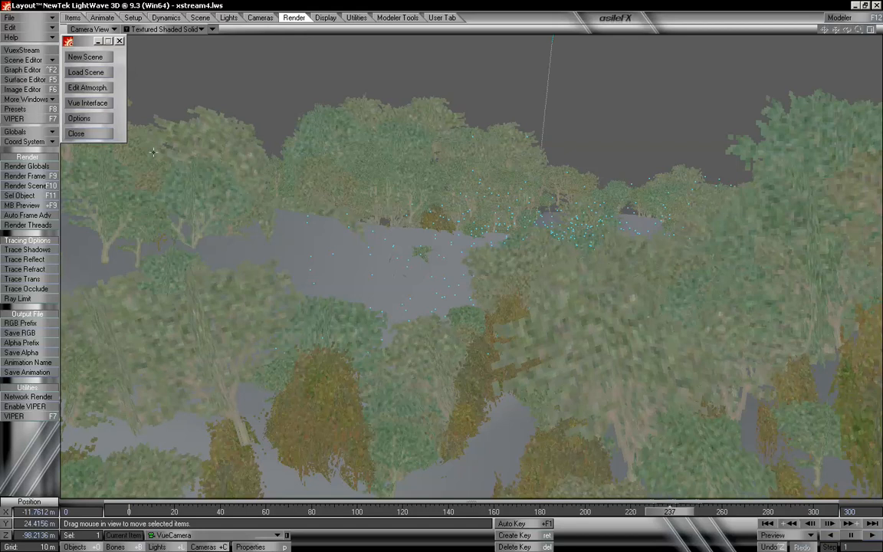
Open the Vue interface and set the atmosphere to the Standard model with Standard lighting and a 68% light balance.
click(92, 107)
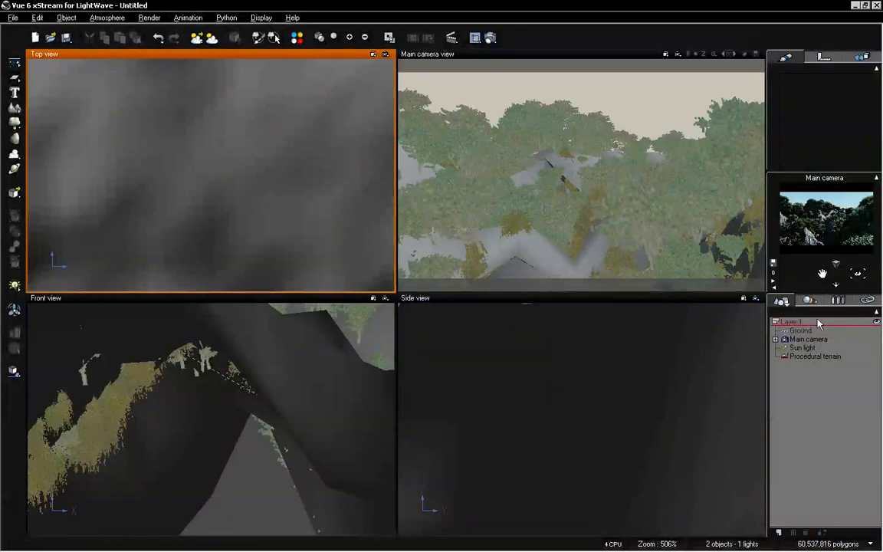
click(112, 19)
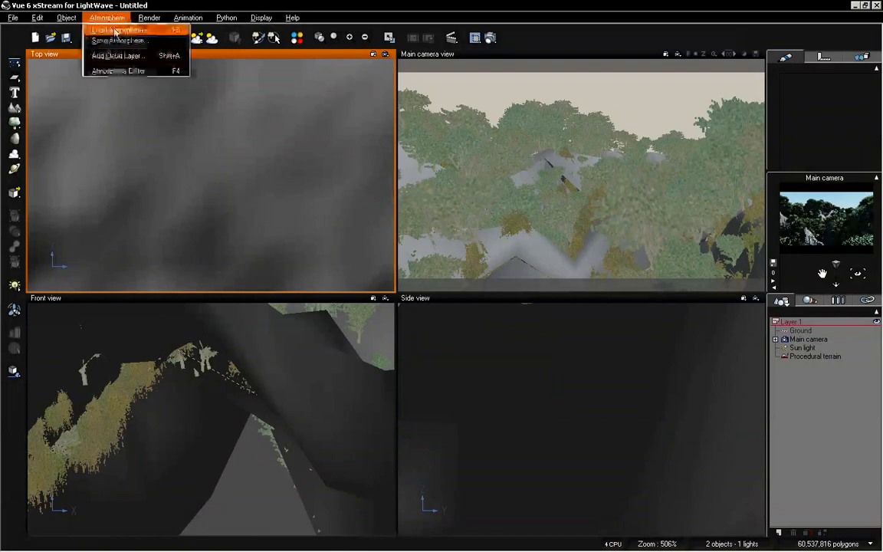
click(123, 71)
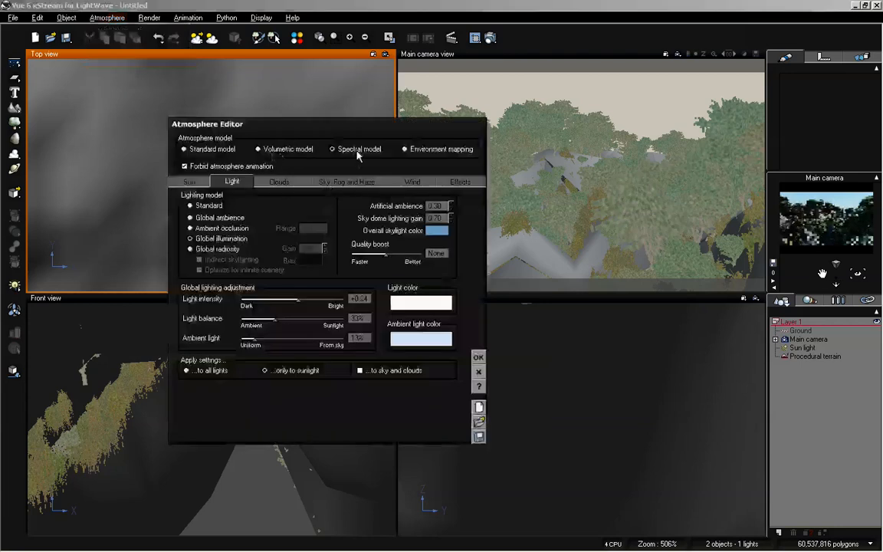
click(205, 151)
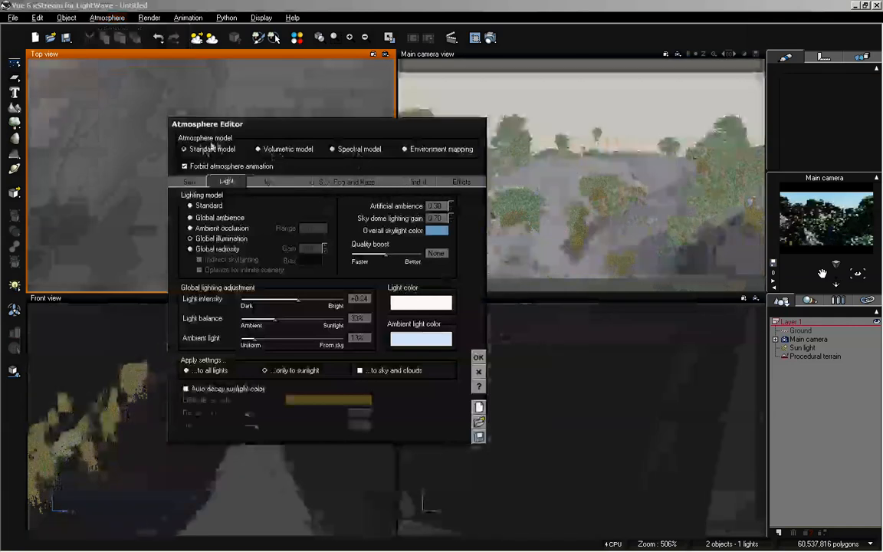
click(205, 208)
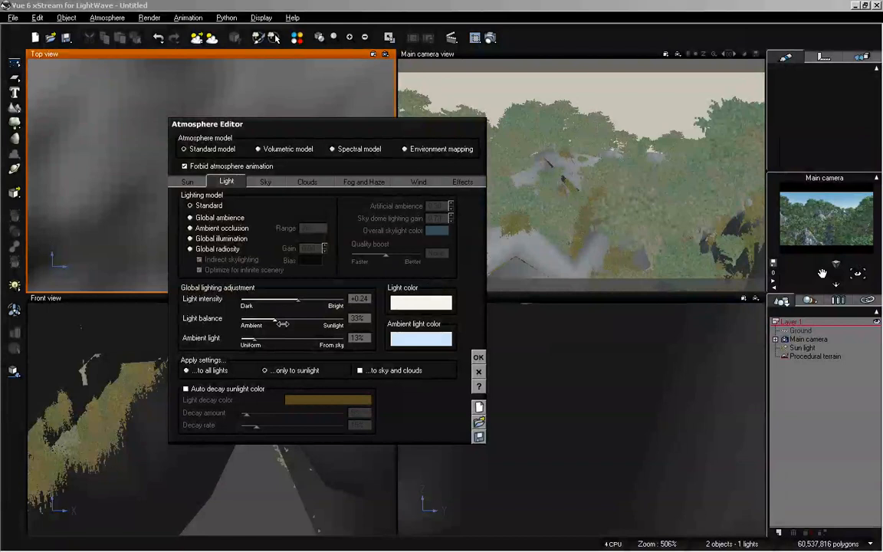
drag(275, 320, 315, 320)
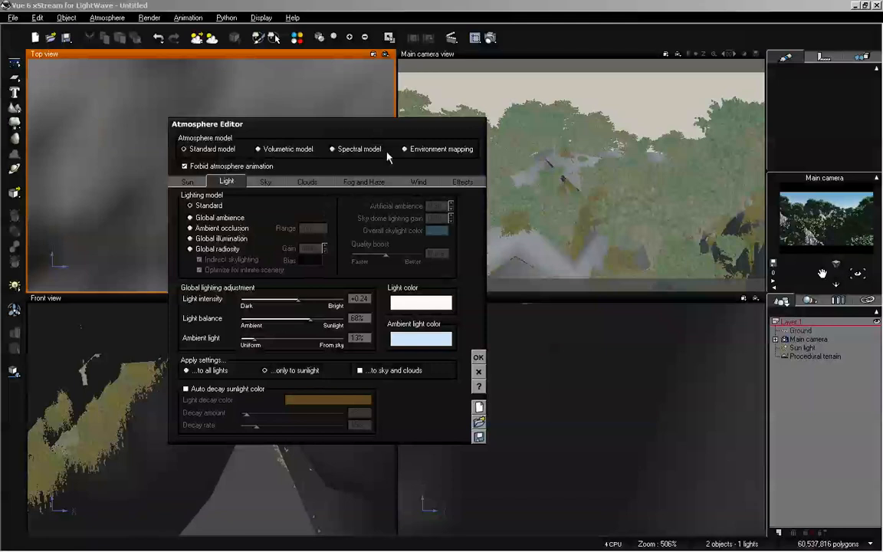
click(478, 357)
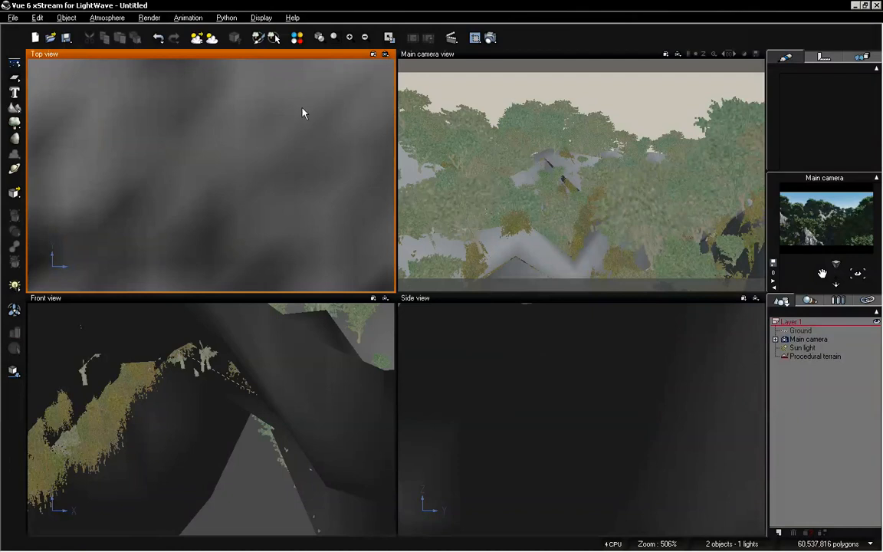
Check the render options in the Vue interface without changing them, and return to LightWave Layout.
key(alt+Tab)
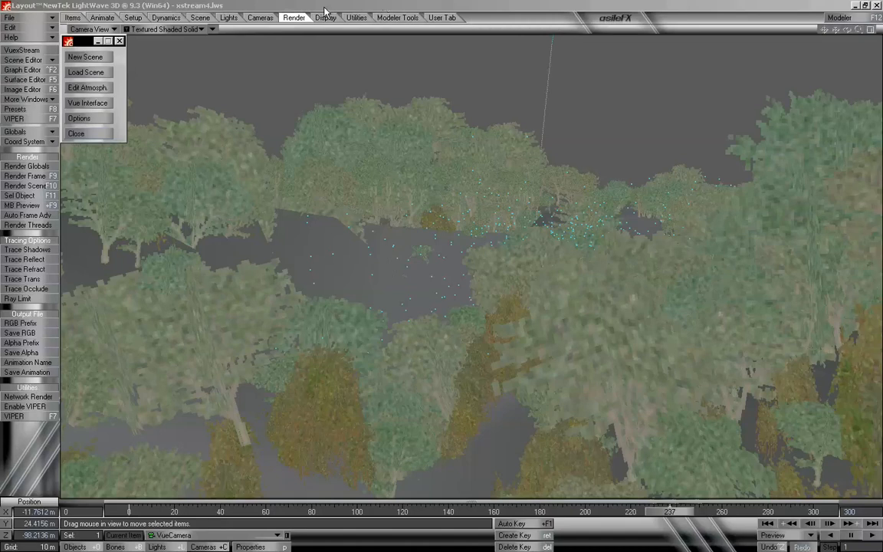
drag(88, 42, 86, 43)
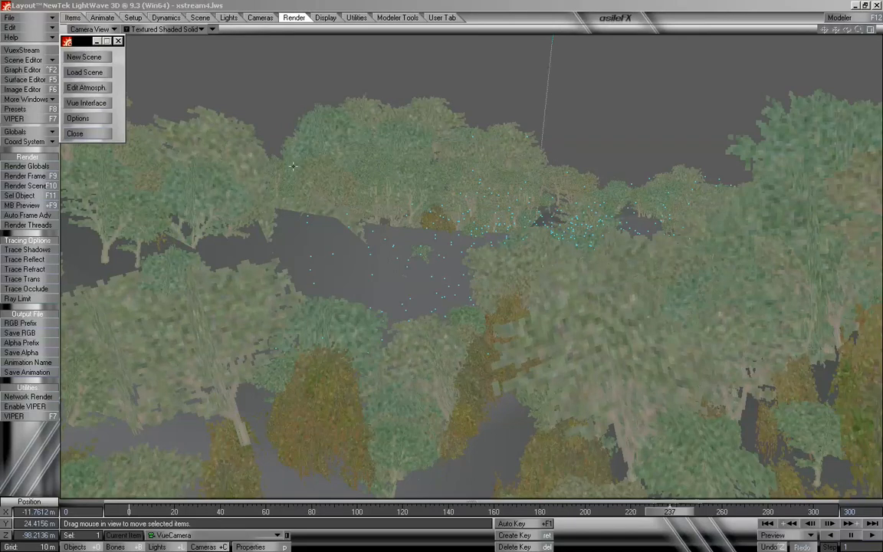
click(80, 102)
click(448, 37)
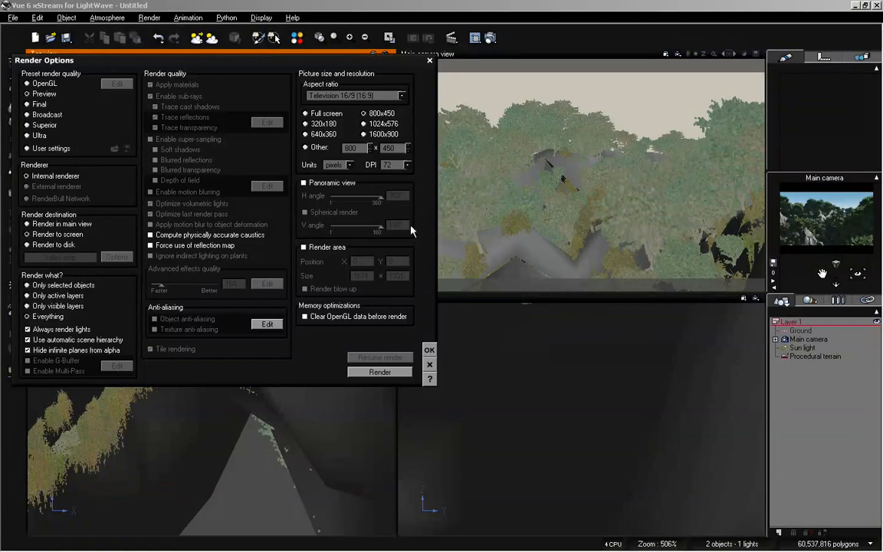
click(429, 367)
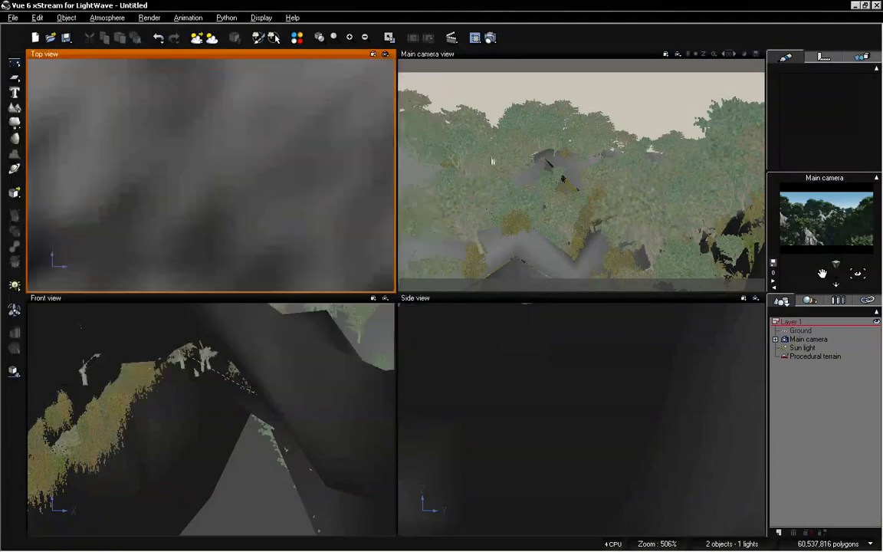
key(alt+Tab)
key(alt+Tab)
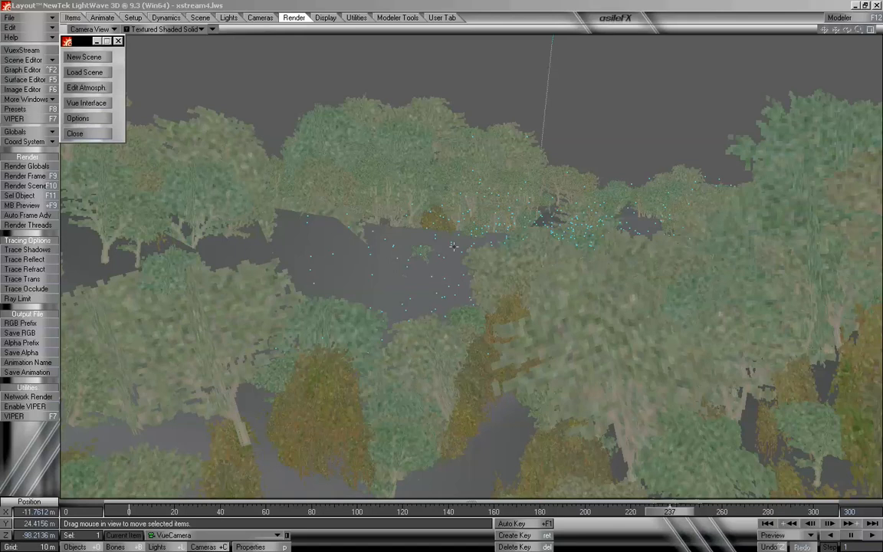
Render frame 237 in LightWave, inspect the image, and close the render window.
click(35, 178)
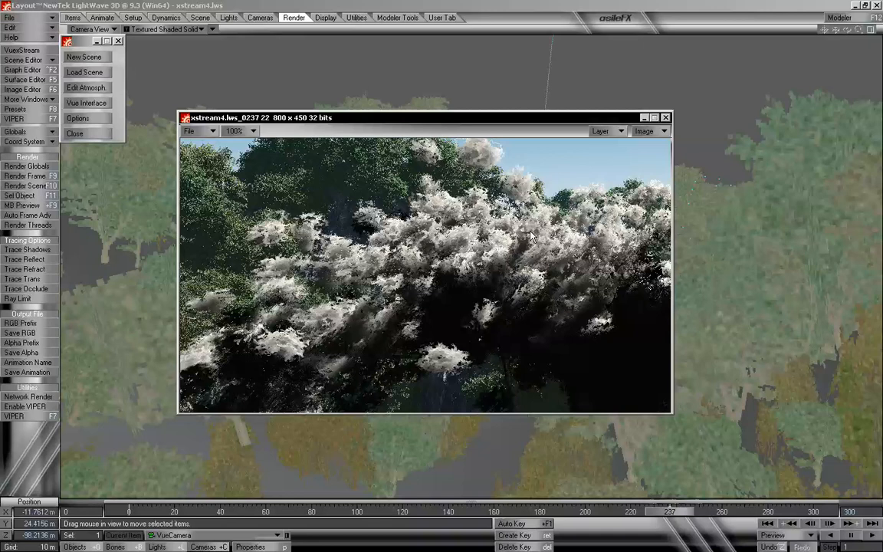
drag(506, 121, 512, 121)
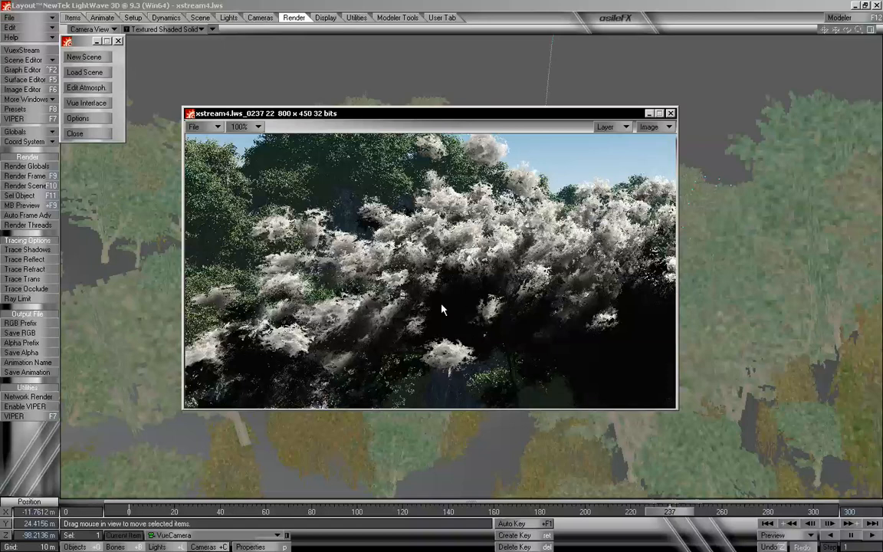
click(671, 113)
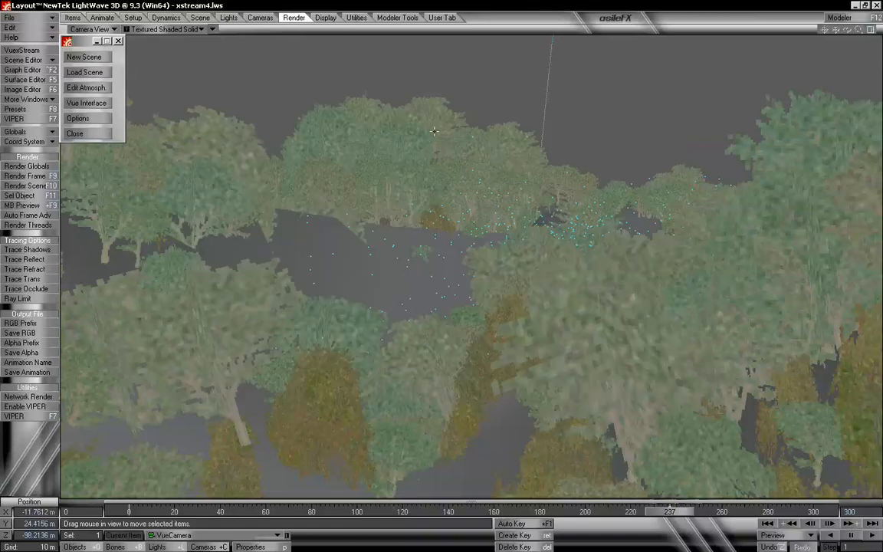
Select the Terrain_valley object and change the viewport visibility mode to Shaded Solid in the Scene Editor.
click(198, 535)
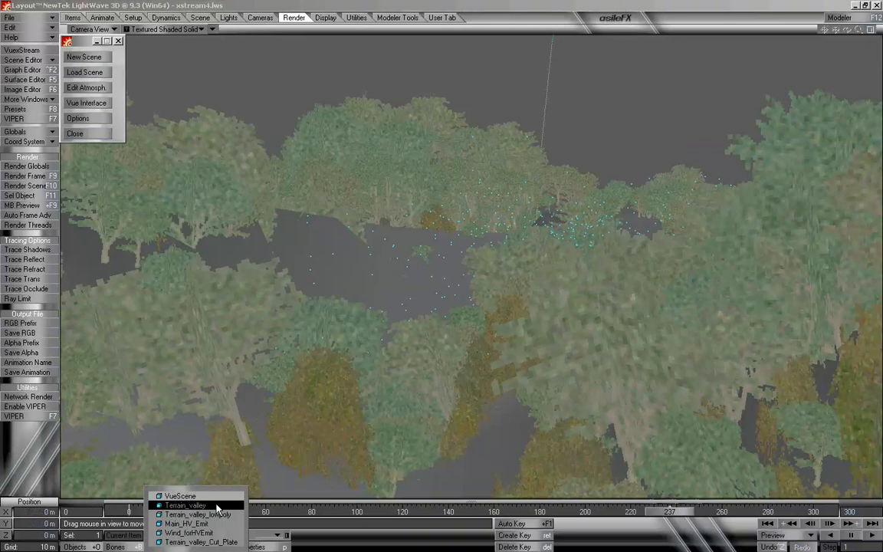
click(218, 506)
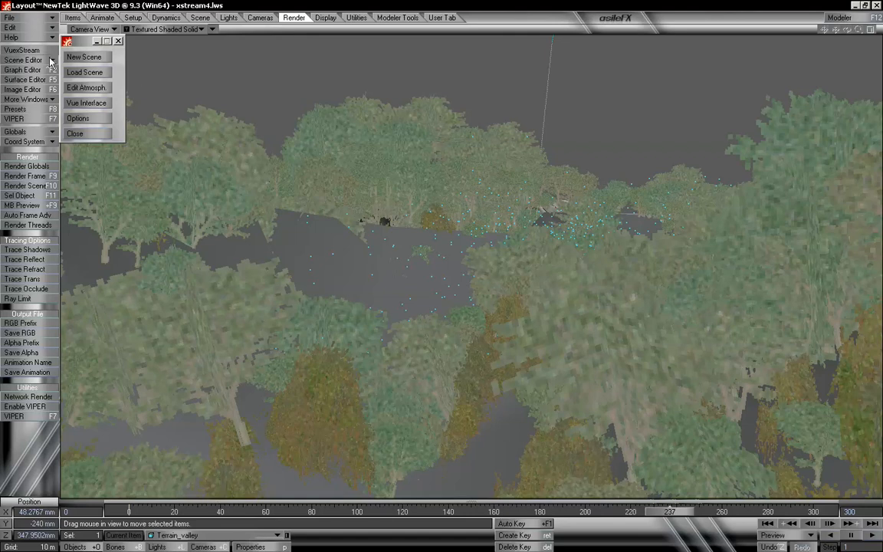
click(31, 60)
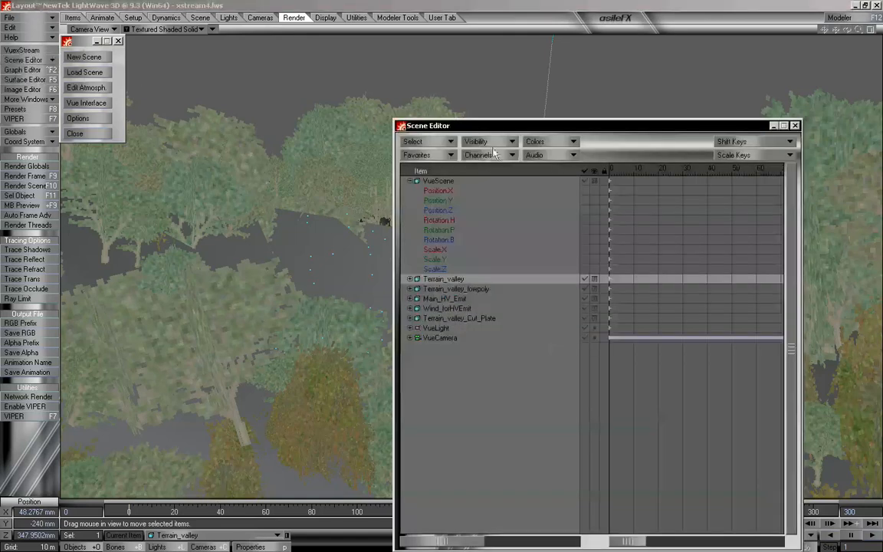
click(598, 173)
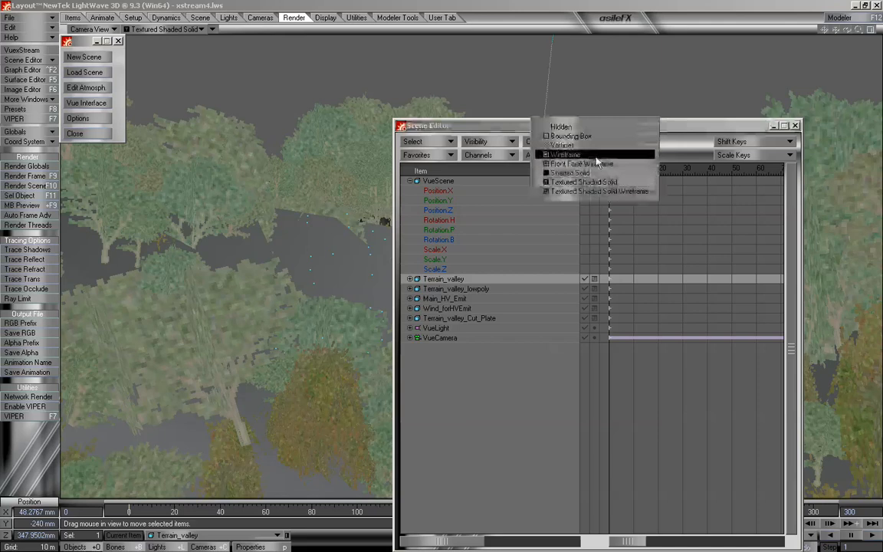
click(598, 174)
click(795, 125)
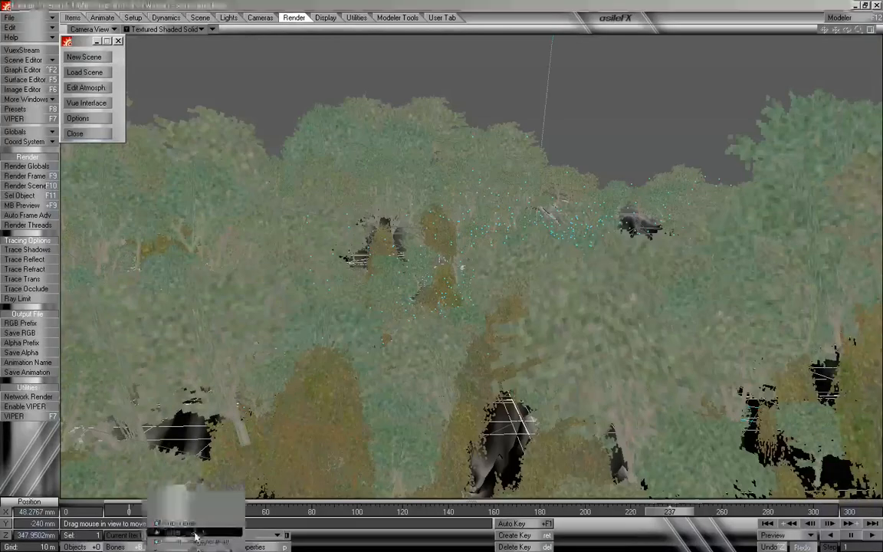
Set Terrain_valley's Object Dissolve to 0% in its render properties.
click(269, 546)
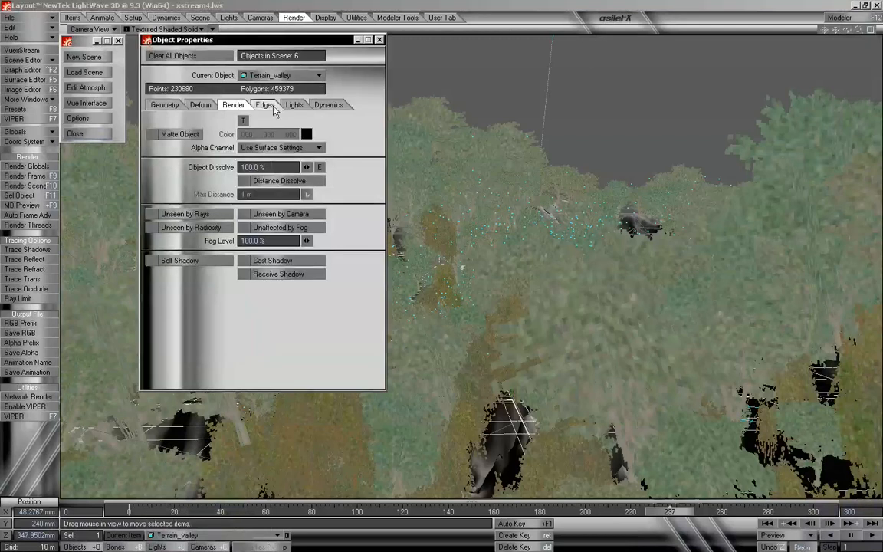
drag(237, 39, 237, 59)
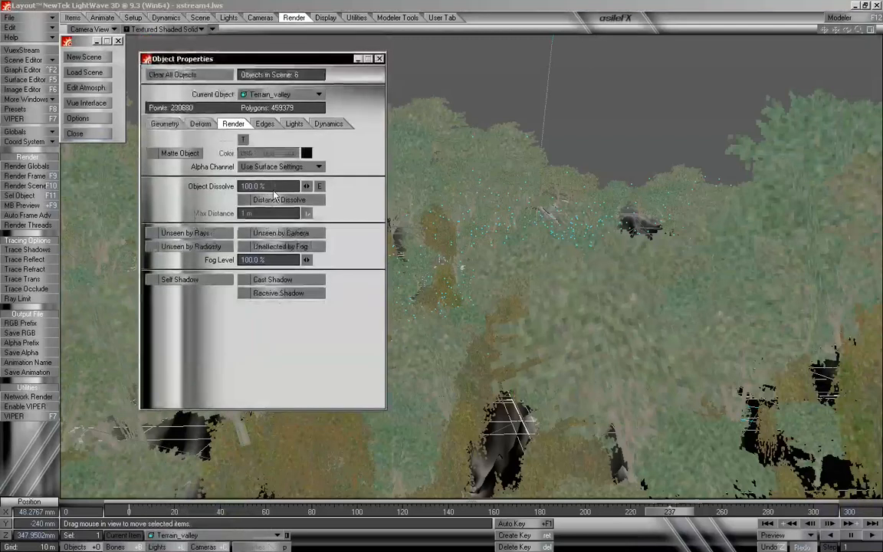
click(244, 186)
text(0)
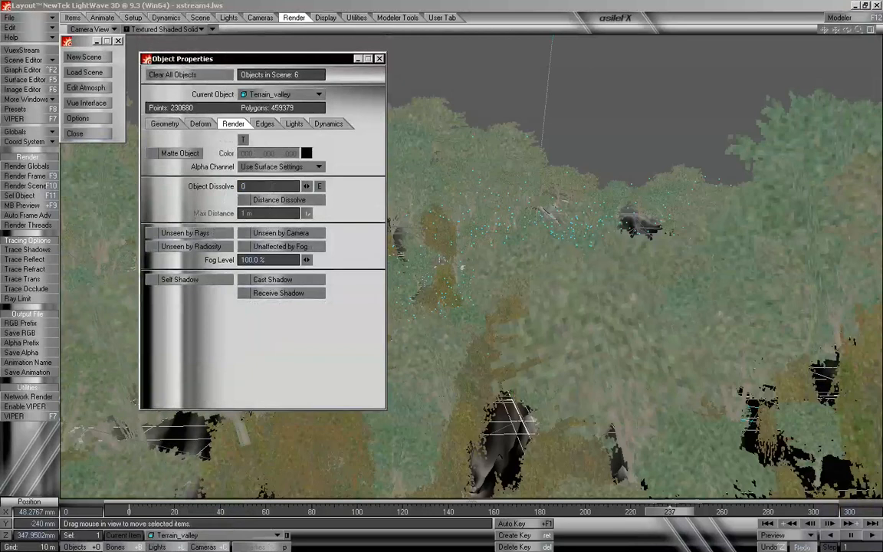
key(Return)
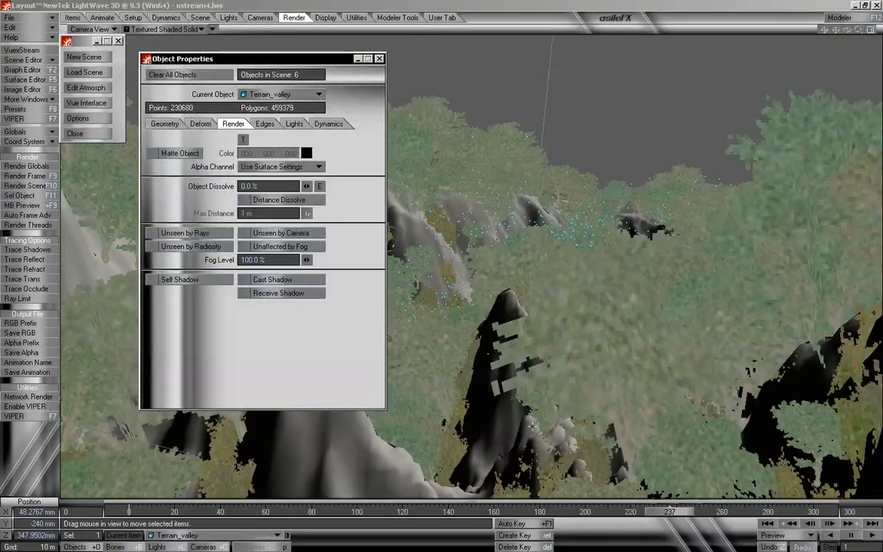
Make Terrain_valley_lowpoly unseen by rays, unseen by radiosity and unaffected by fog.
click(244, 94)
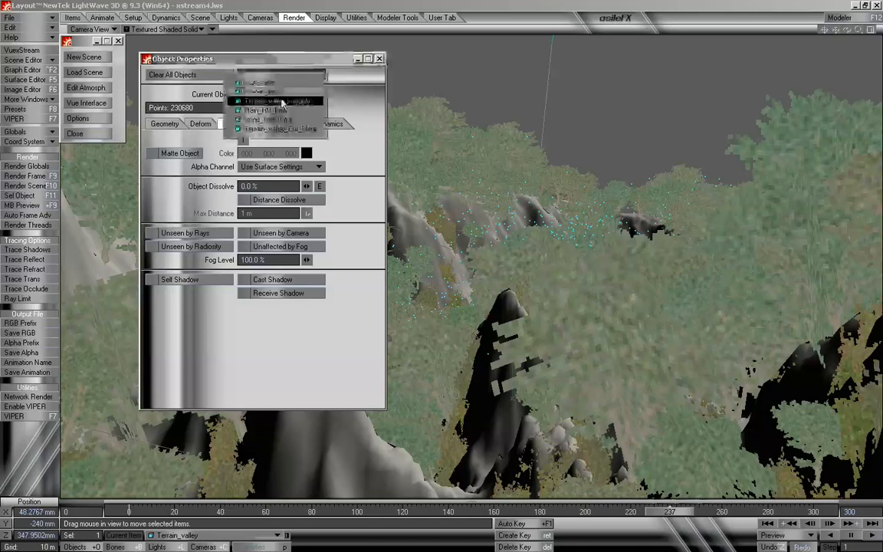
click(257, 98)
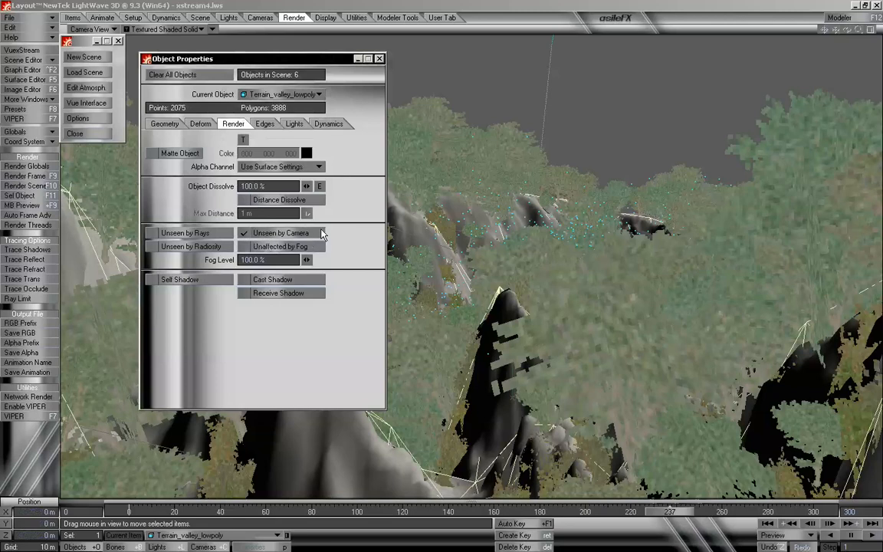
click(192, 233)
click(191, 246)
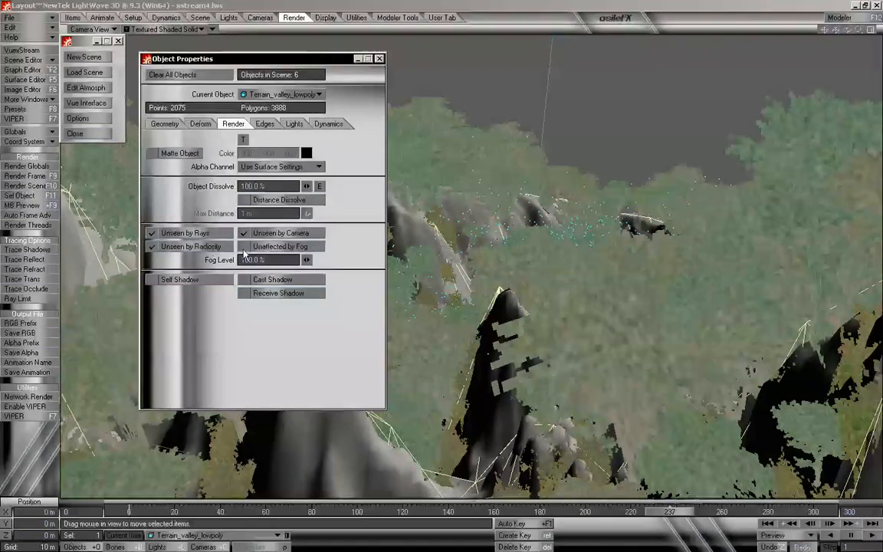
click(244, 247)
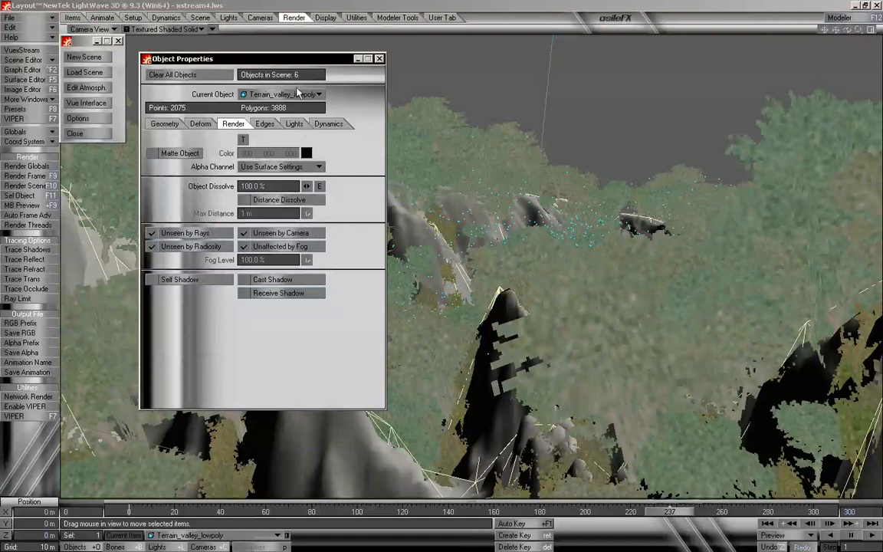
Make Terrain_valley the current object again and close the object properties.
click(283, 94)
click(284, 108)
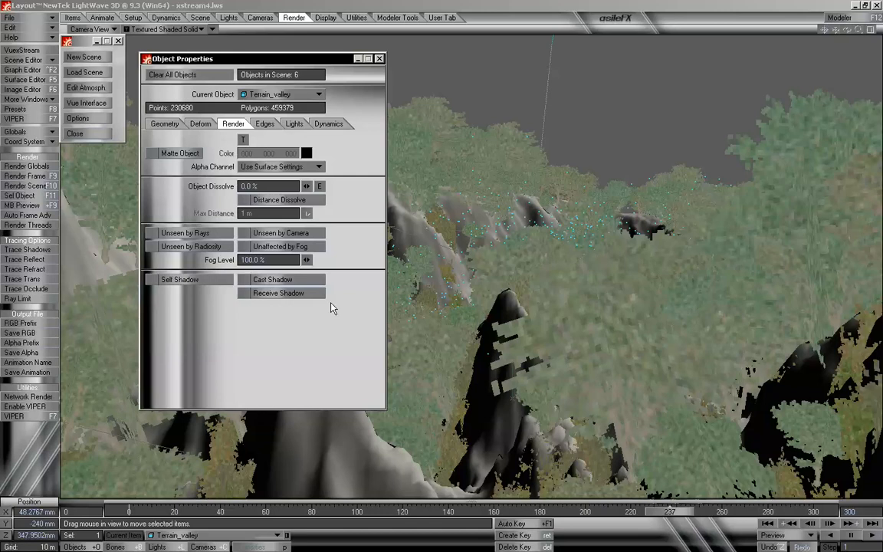
click(379, 58)
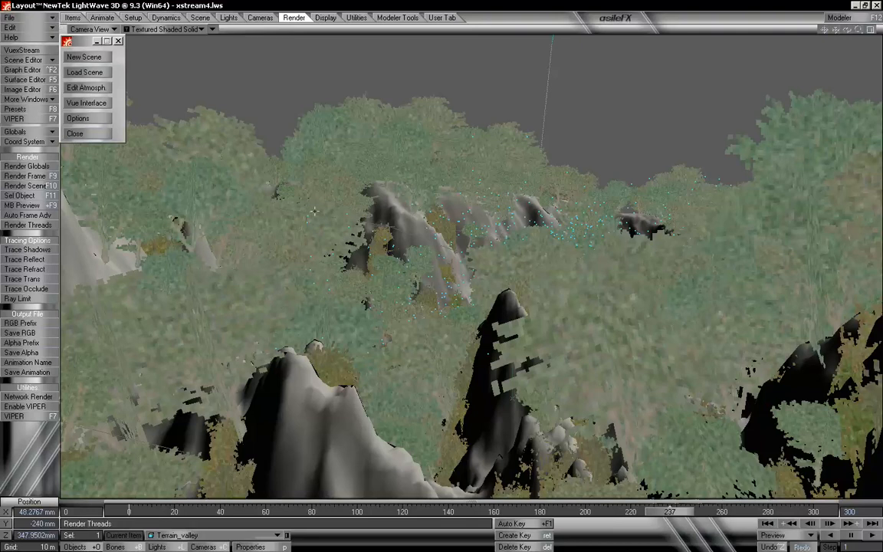
Re-render frame 237 with the changed terrain settings and reposition the image window to compare it with the viewport.
click(31, 177)
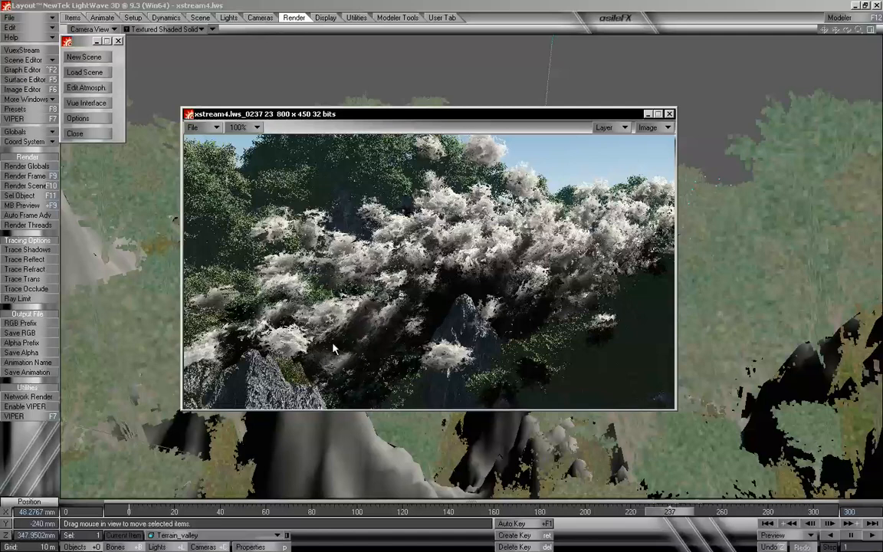
drag(364, 113, 454, 74)
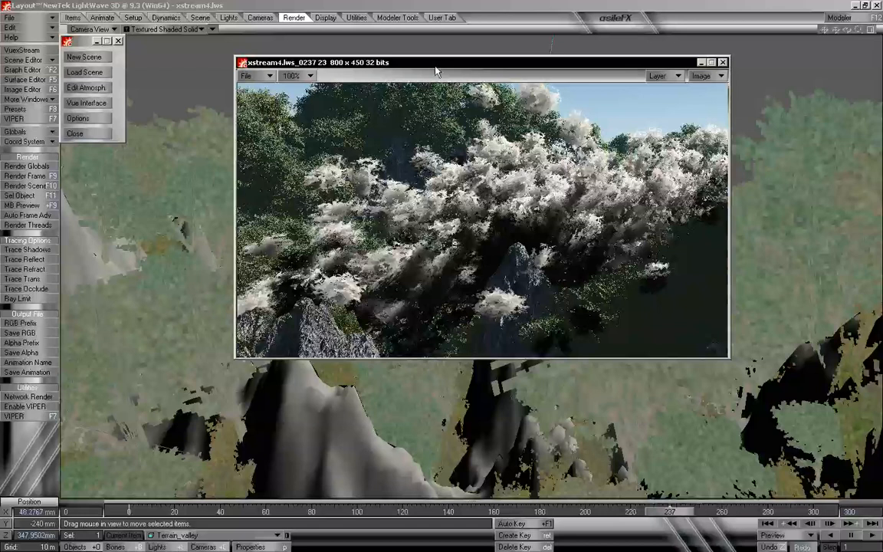
drag(439, 65, 364, 53)
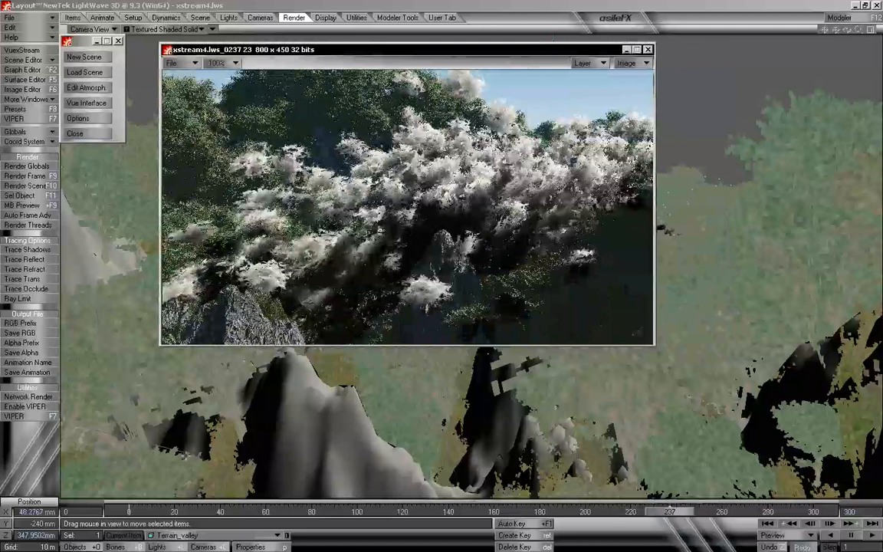
Make Terrain_valley unseen by camera and unseen by rays in its render properties, and re-render frame 237.
click(135, 480)
key(p)
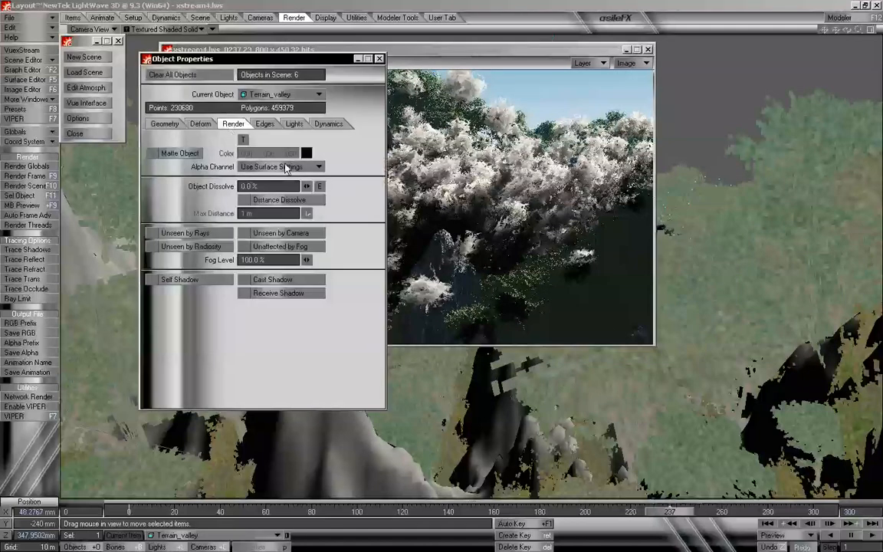
drag(260, 187, 193, 184)
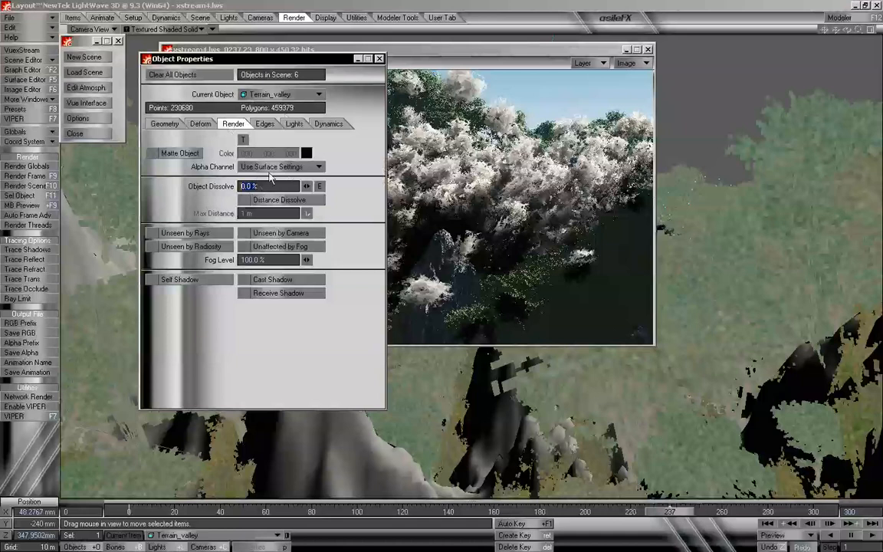
click(261, 232)
drag(243, 60, 153, 118)
click(123, 290)
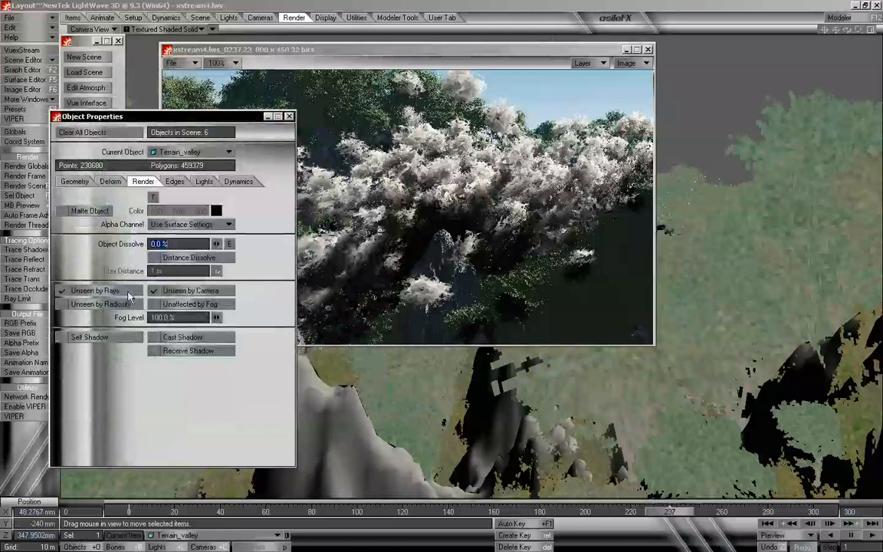
click(26, 176)
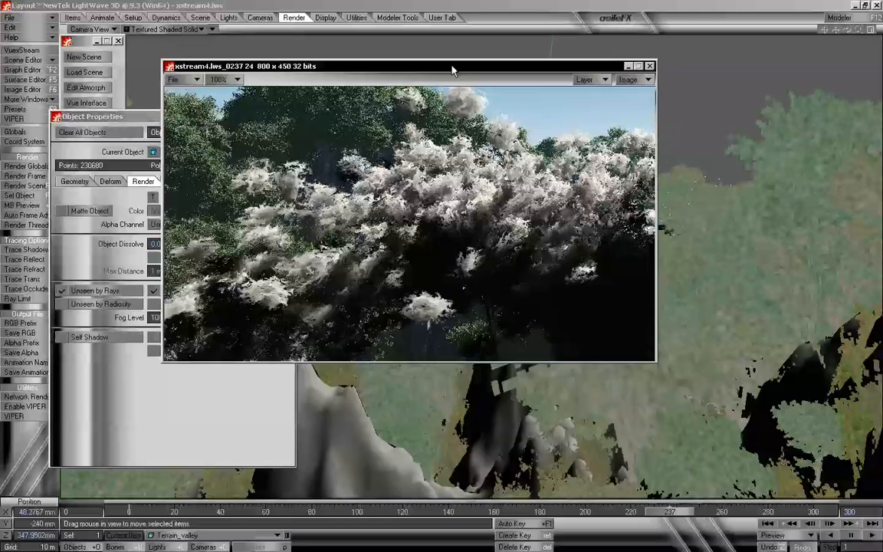
Compare the two latest frame 237 renders, 23 and 24, by switching repeatedly between them in the render display.
click(611, 80)
click(613, 71)
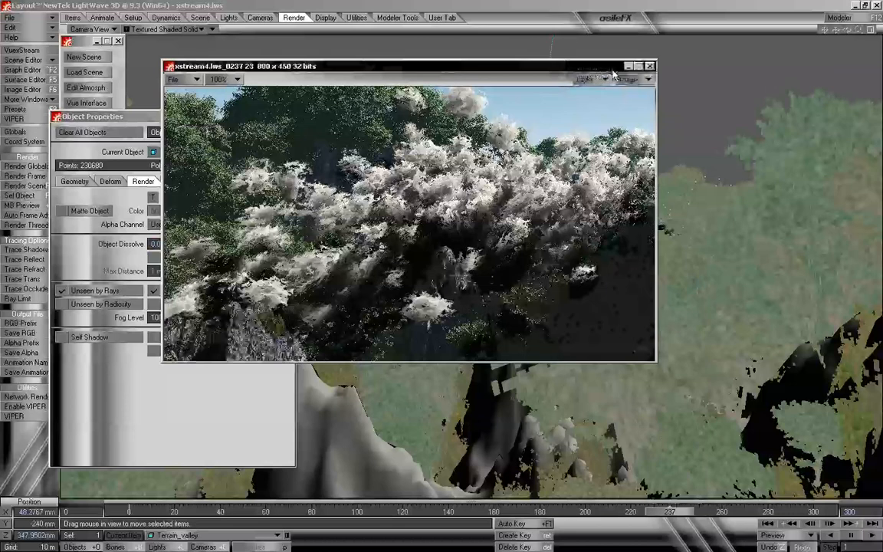
click(596, 80)
click(596, 89)
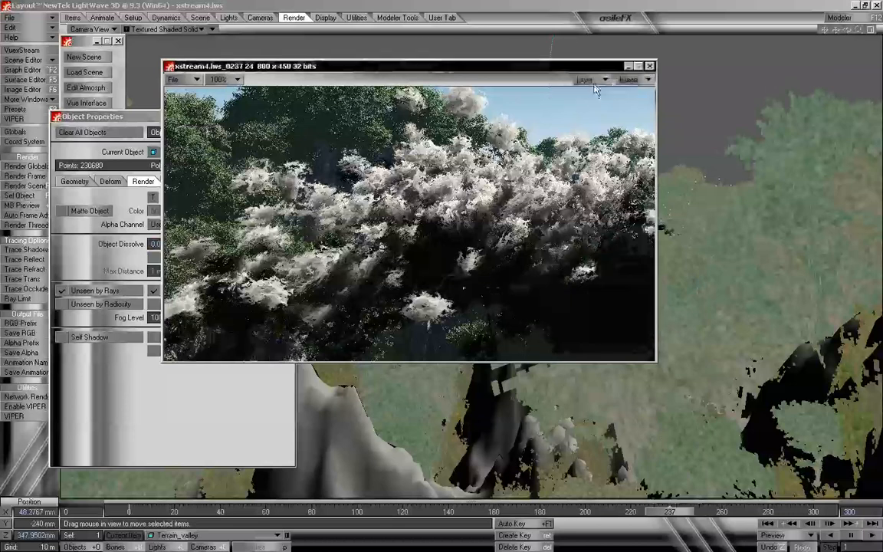
click(597, 81)
click(596, 77)
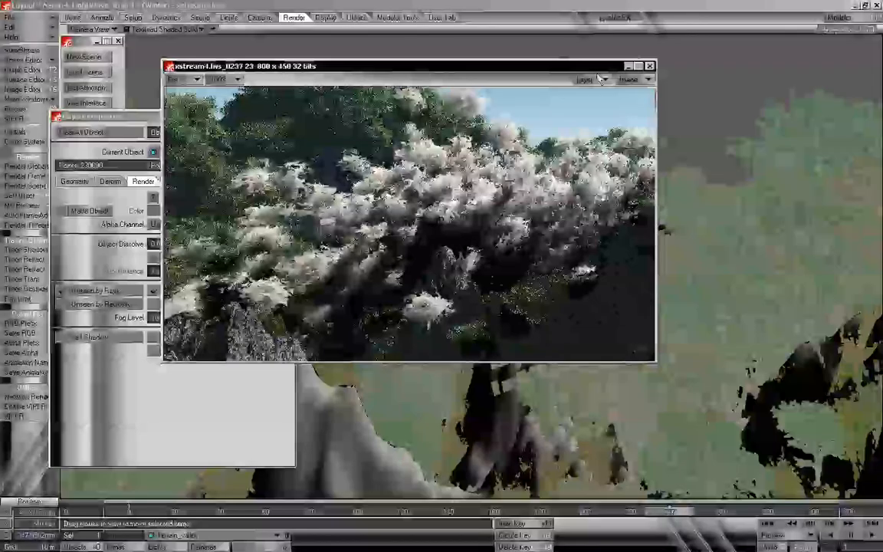
click(598, 79)
click(596, 86)
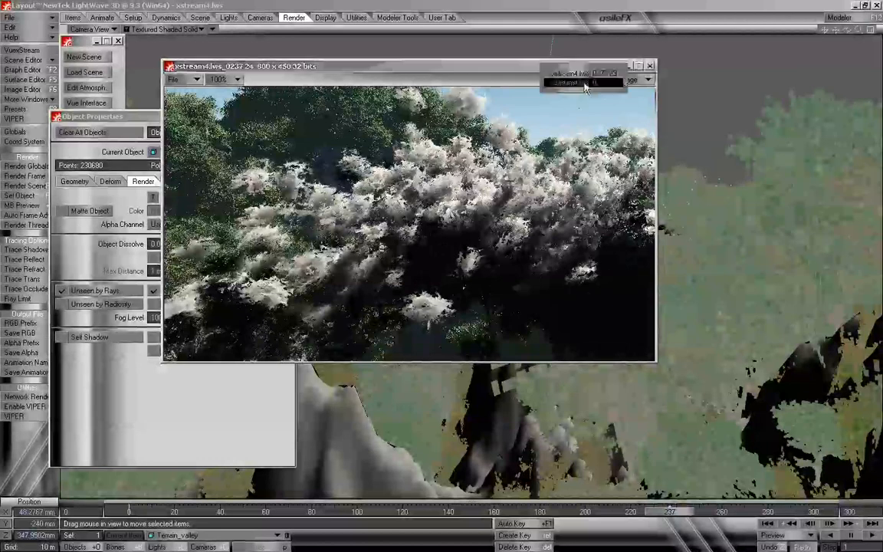
click(589, 80)
click(586, 82)
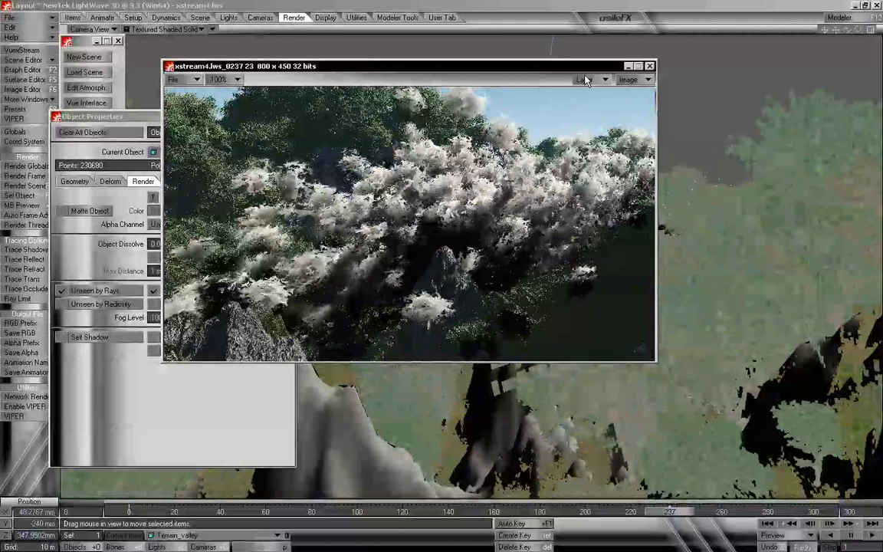
click(587, 79)
click(598, 89)
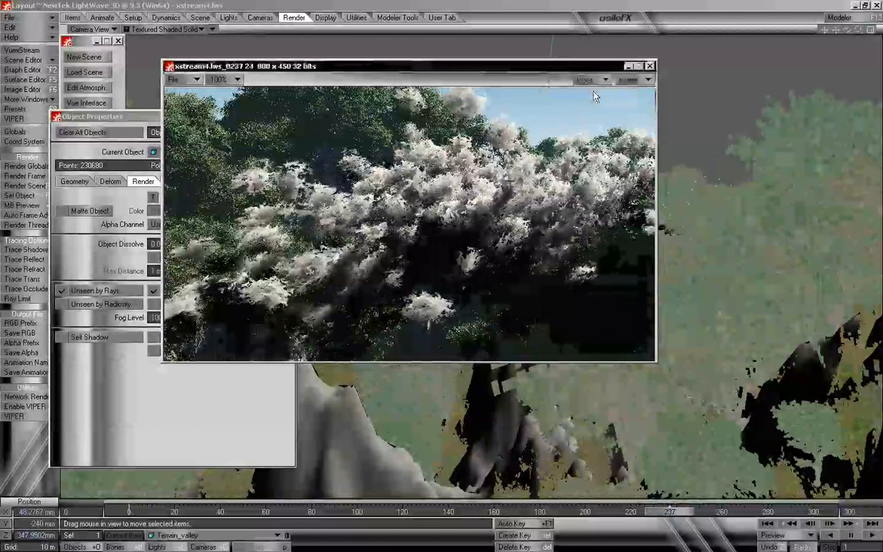
click(587, 79)
click(587, 81)
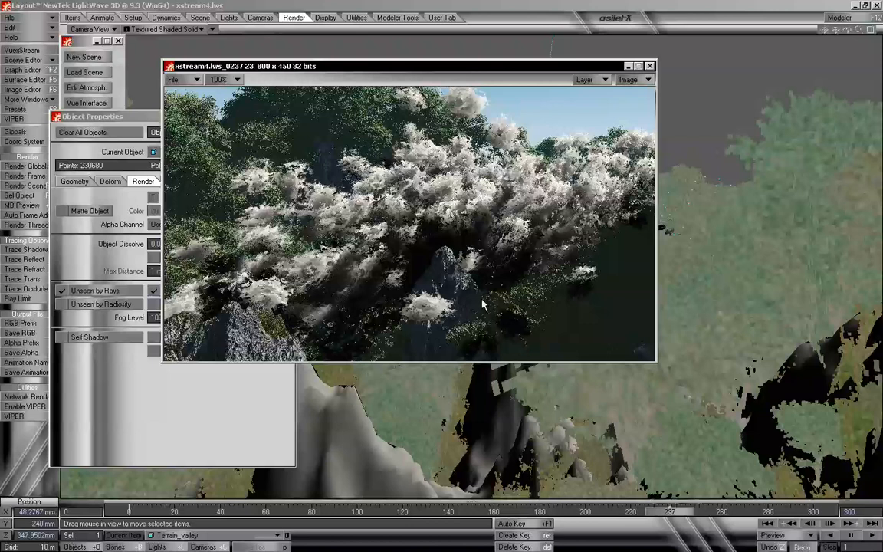
click(595, 81)
click(597, 92)
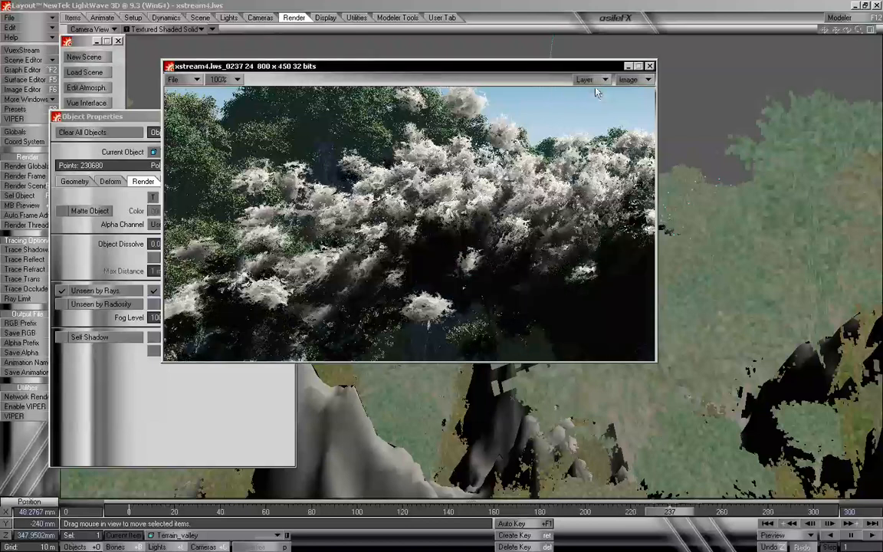
click(597, 80)
click(601, 80)
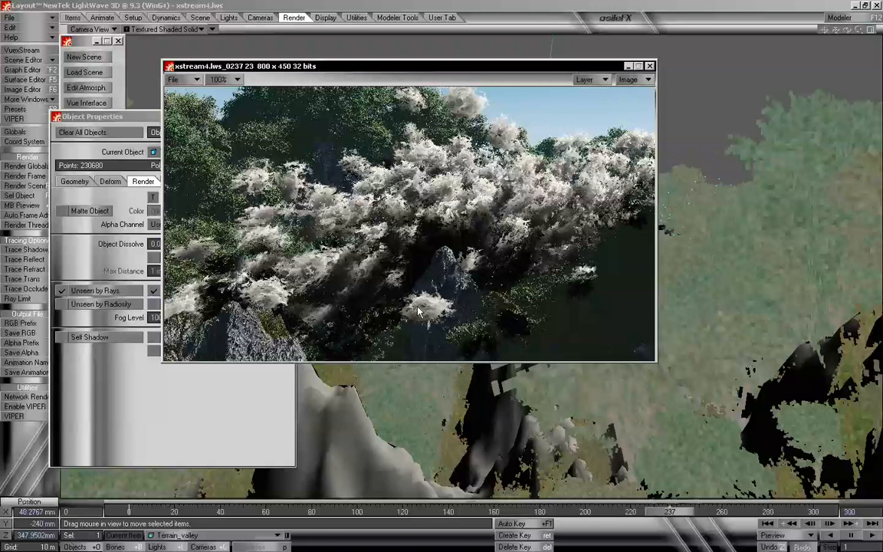
click(626, 79)
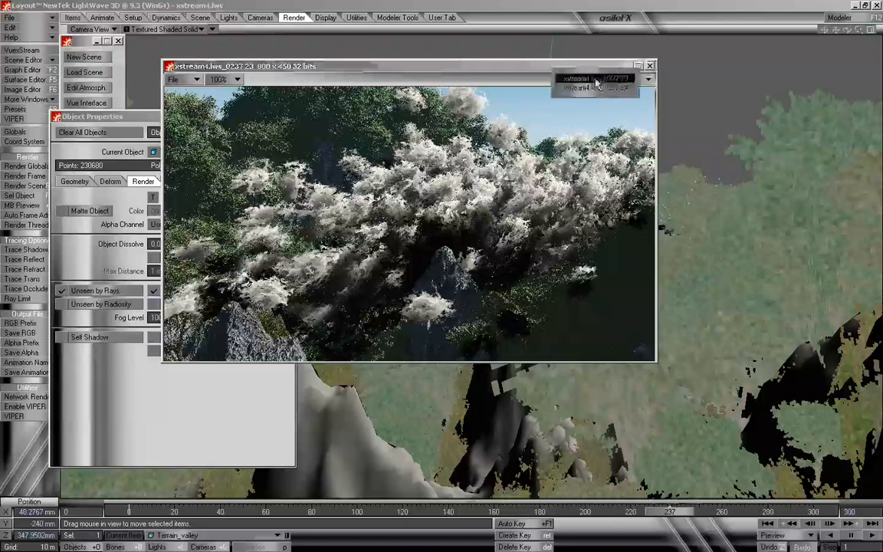
click(597, 87)
click(596, 79)
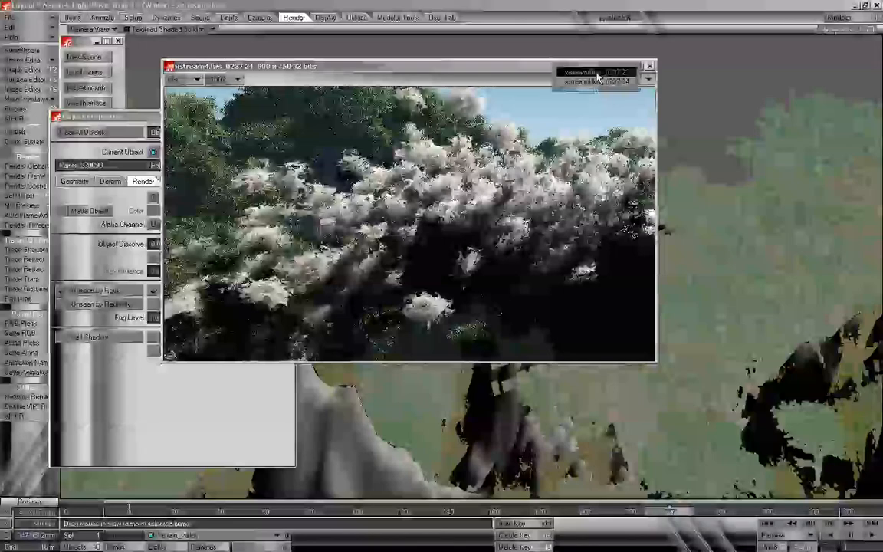
click(597, 73)
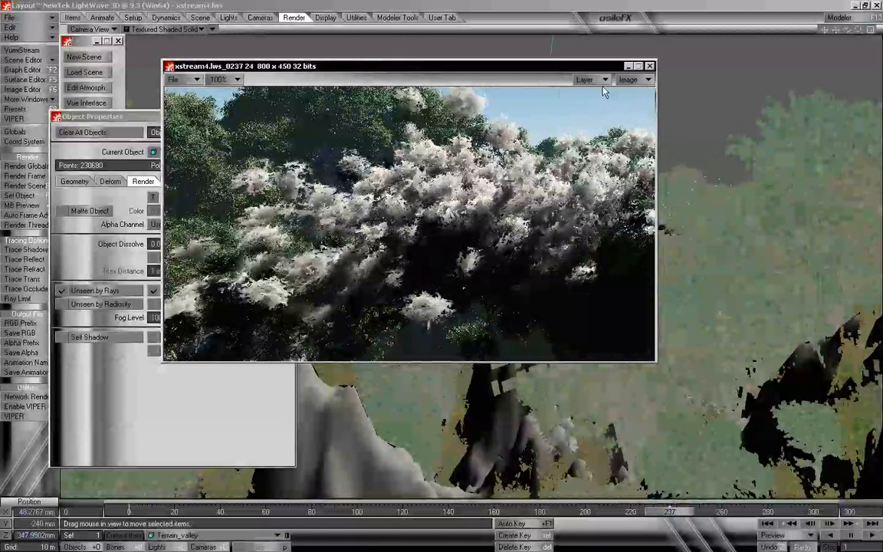
click(596, 79)
click(590, 73)
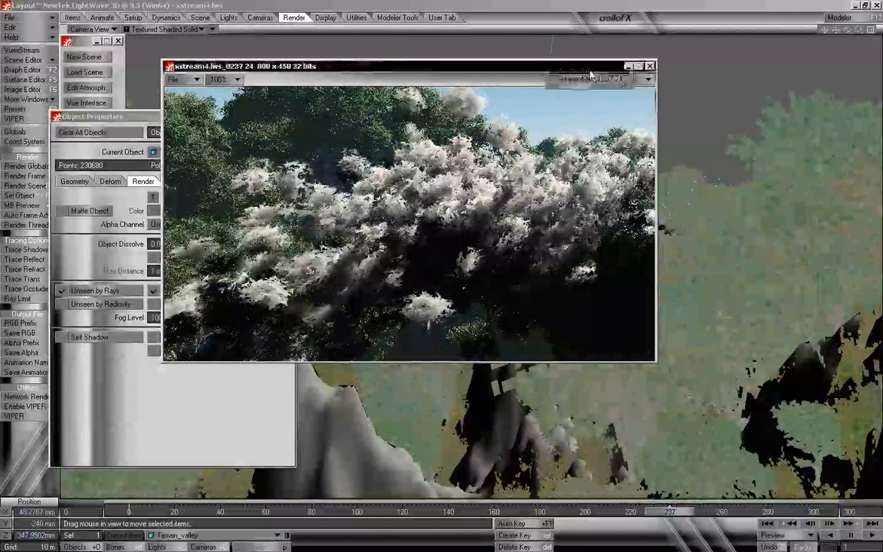